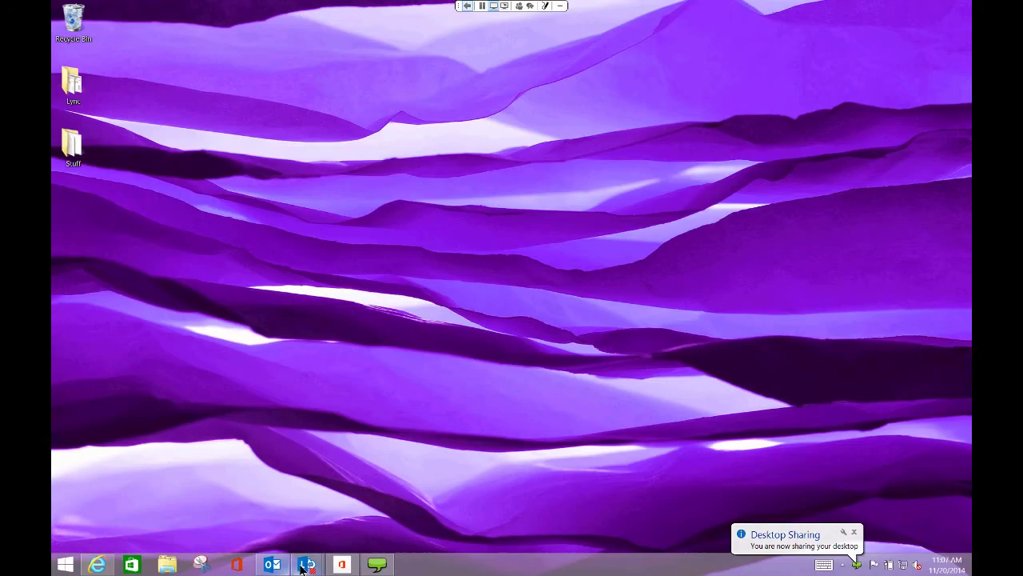
Step: Preview the open Lync windows from the taskbar while the desktop is shared
{"action": "left_click", "coordinate": [308, 565]}
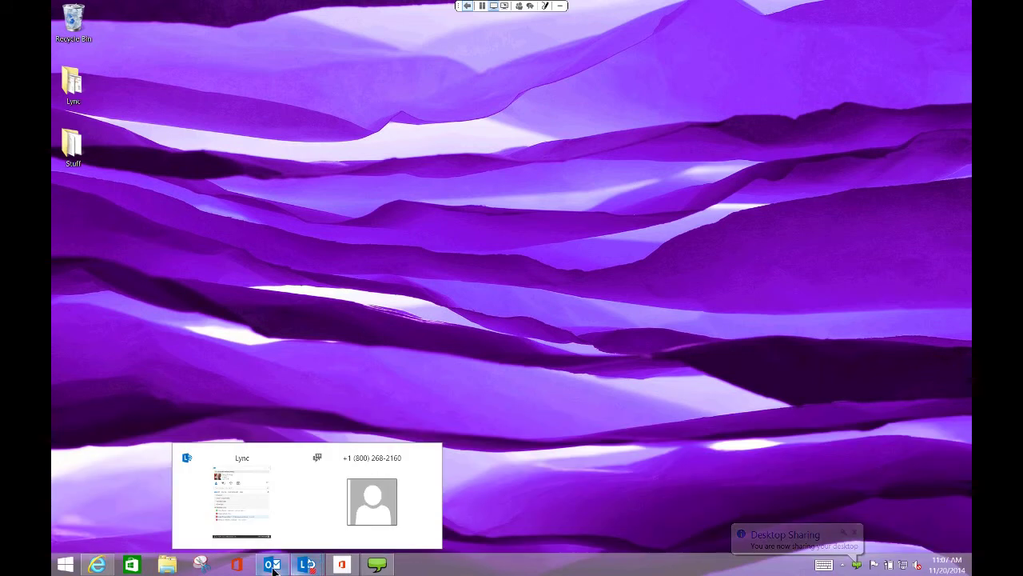
Step: Restore the Internet Explorer window showing the Office Lync product page
{"action": "left_click", "coordinate": [342, 564]}
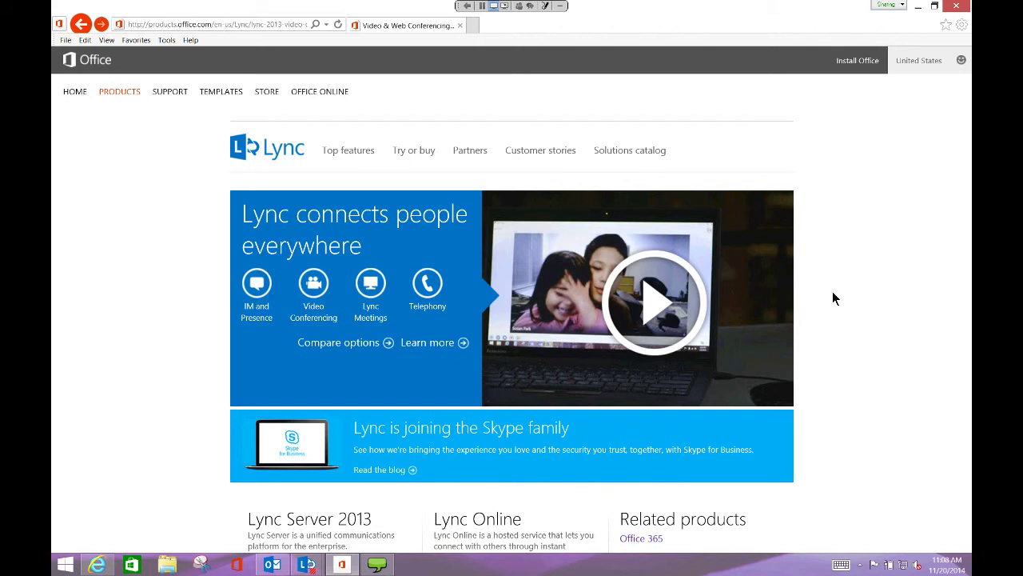
Step: Open the Lync 'Top features' page and scroll through its feature descriptions and back up
{"action": "left_click", "coordinate": [359, 153]}
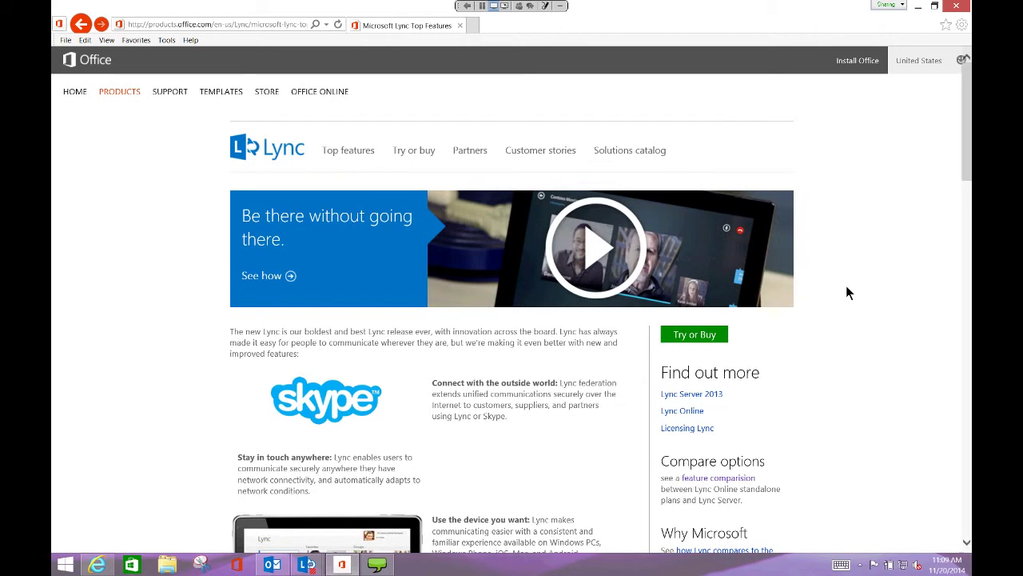
{"action": "scroll", "coordinate": [850, 292], "scroll_direction": "down", "scroll_amount": 1}
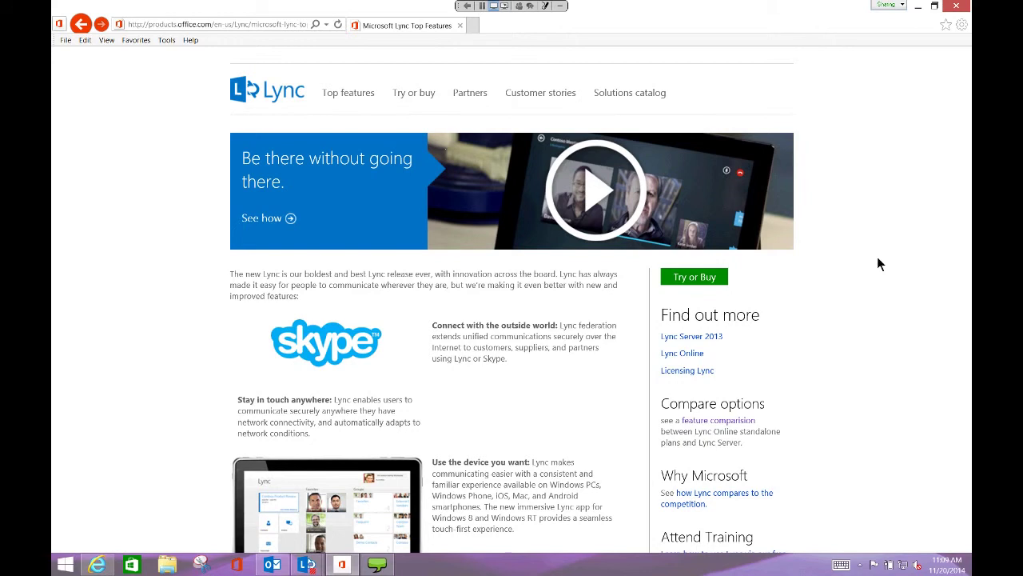
{"action": "scroll", "coordinate": [877, 257], "scroll_direction": "down", "scroll_amount": 1}
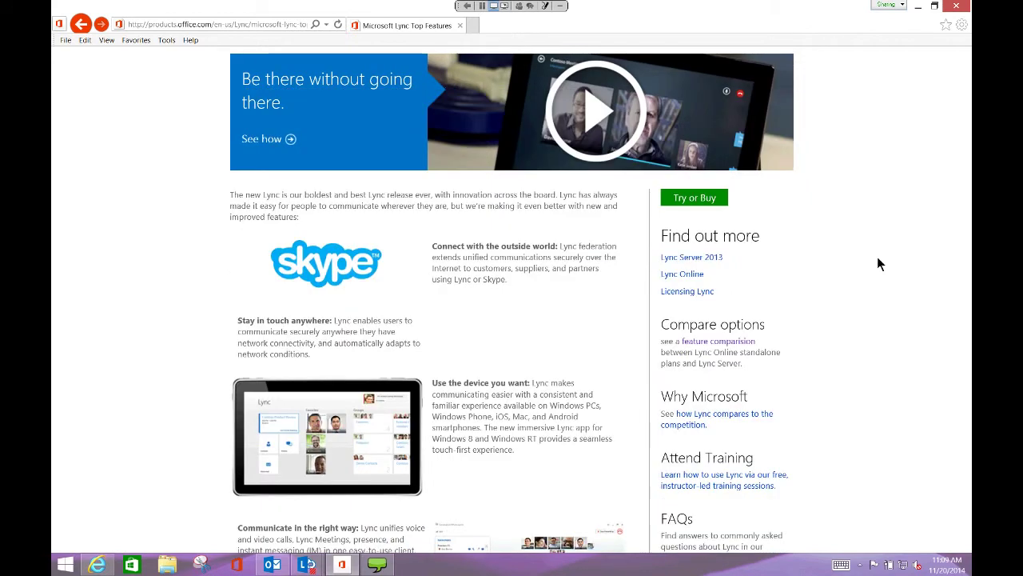
{"action": "scroll", "coordinate": [878, 257], "scroll_direction": "down", "scroll_amount": 3}
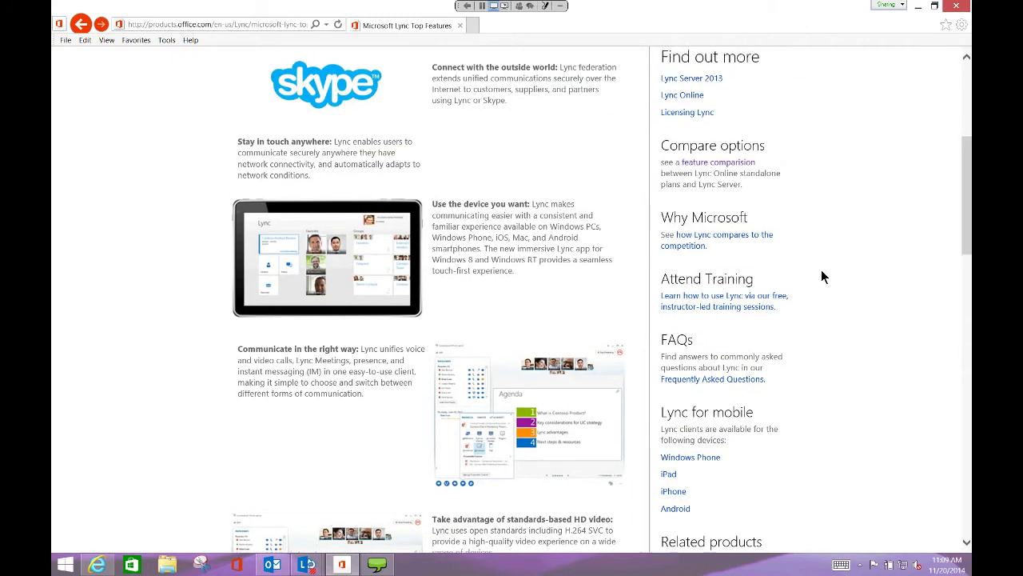
{"action": "scroll", "coordinate": [818, 276], "scroll_direction": "up", "scroll_amount": 5}
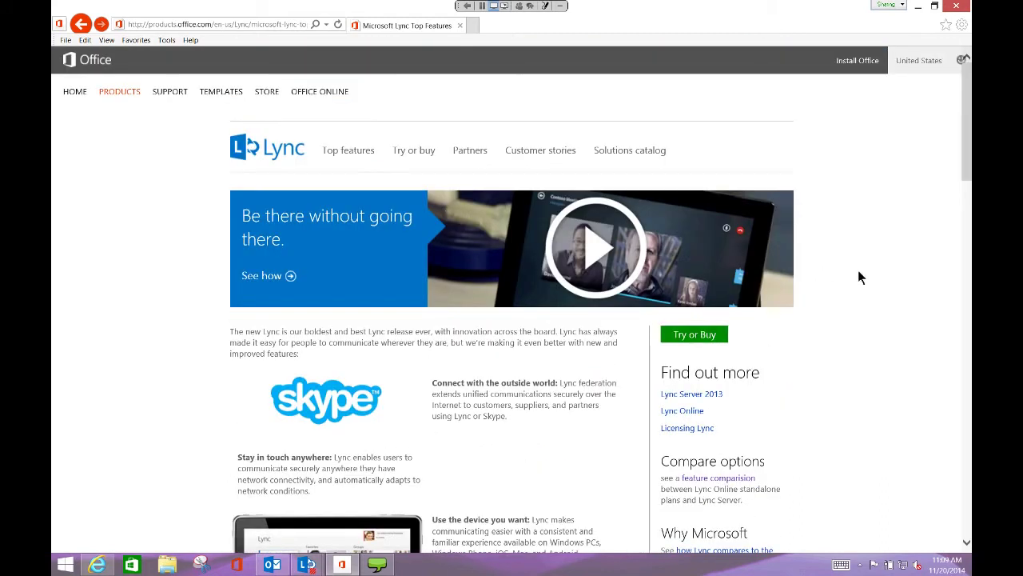
Step: Minimize Internet Explorer and restore the Lync main window with its contact groups
{"action": "left_click", "coordinate": [919, 8]}
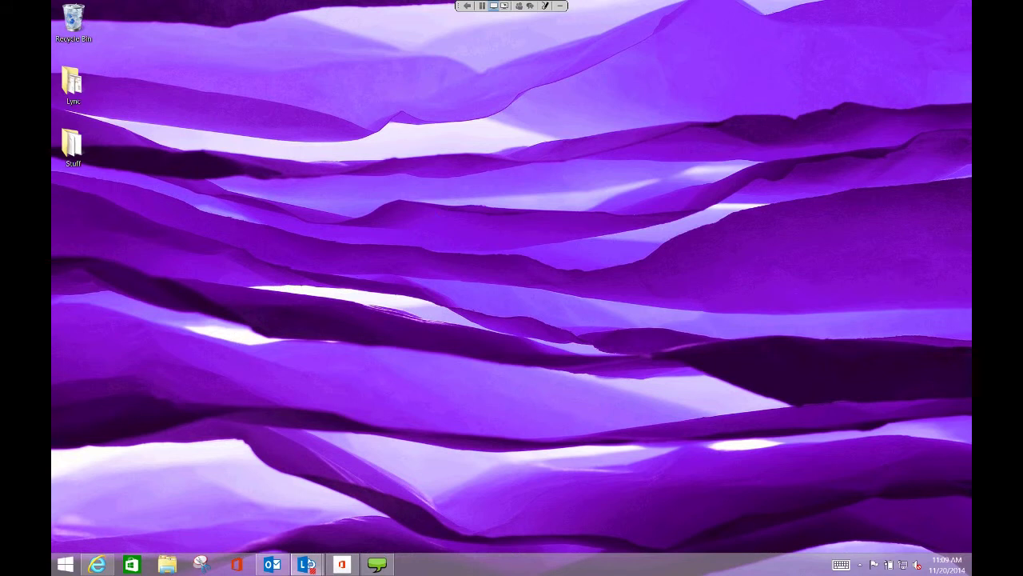
{"action": "left_click", "coordinate": [307, 564]}
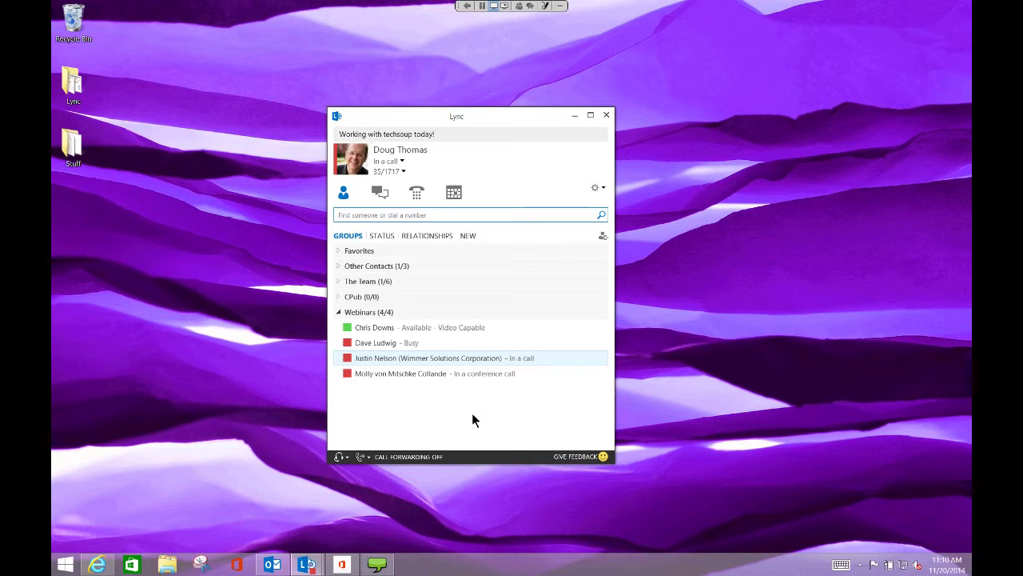
Step: Open a conversation with the last Webinars contact, who is in a conference call
{"action": "mouse_move", "coordinate": [369, 351]}
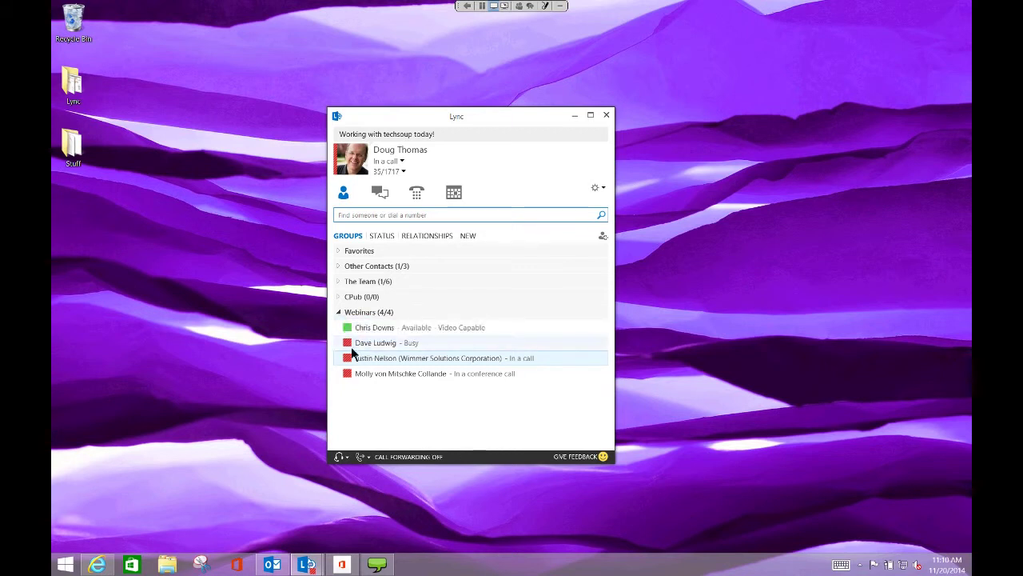
{"action": "left_click_drag", "start_coordinate": [350, 343], "coordinate": [402, 425]}
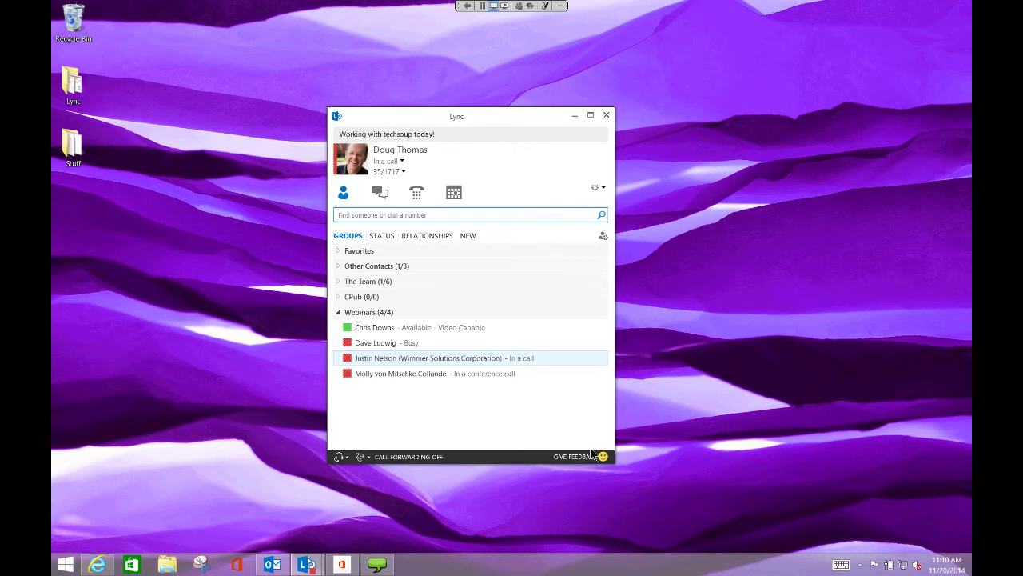
{"action": "left_click", "coordinate": [426, 376]}
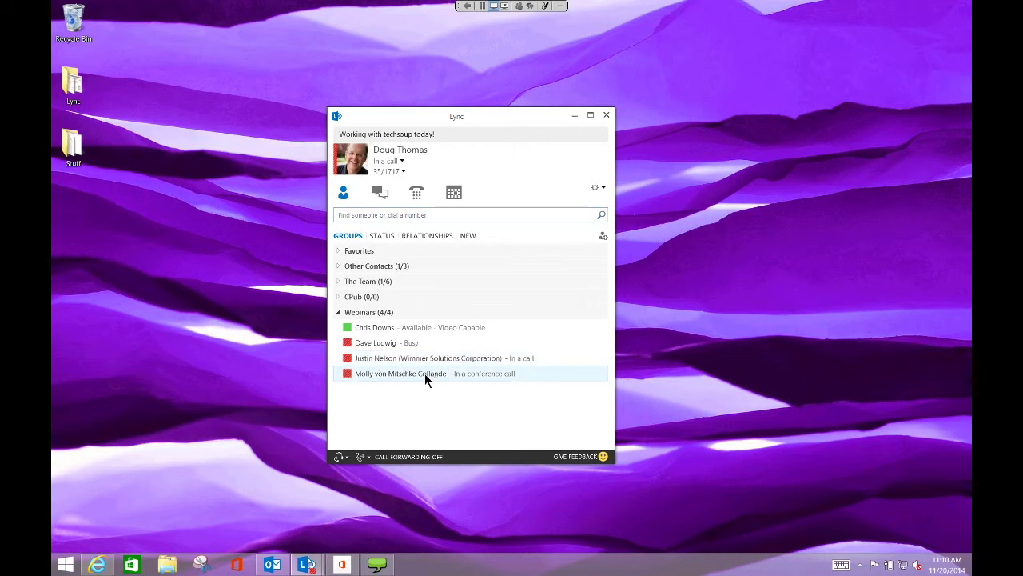
{"action": "double_click", "coordinate": [423, 373]}
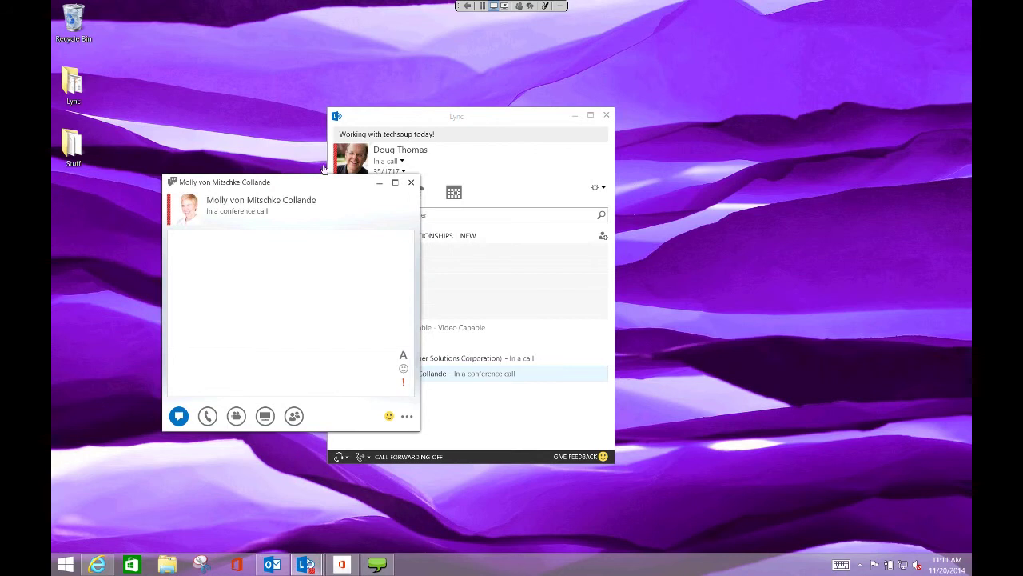
Step: Shift the conversation window right and send the message 'Howdy!' to the contact
{"action": "left_click_drag", "start_coordinate": [278, 188], "coordinate": [362, 191]}
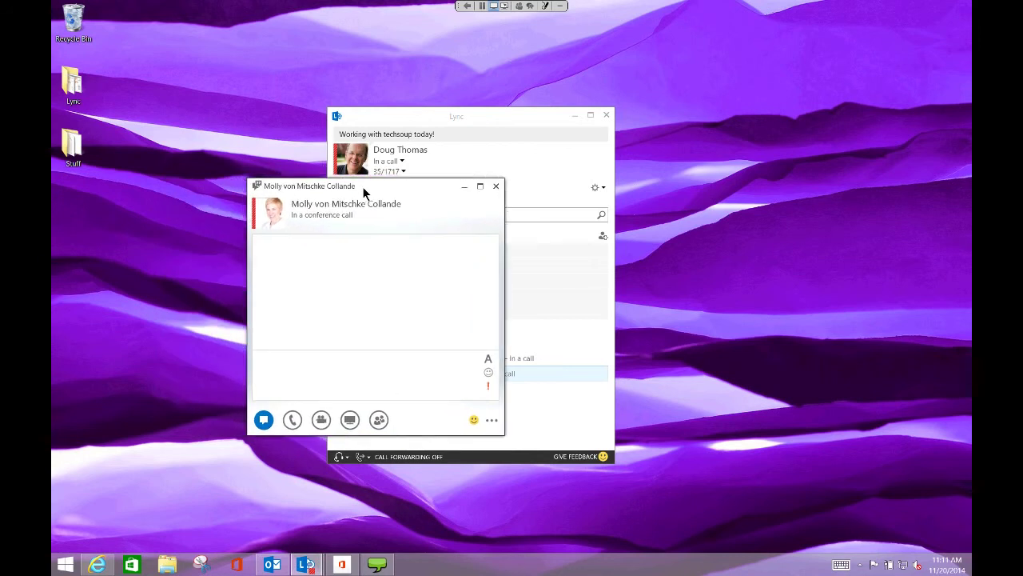
{"action": "type", "text": "Howdy!"}
{"action": "key", "text": "Return"}
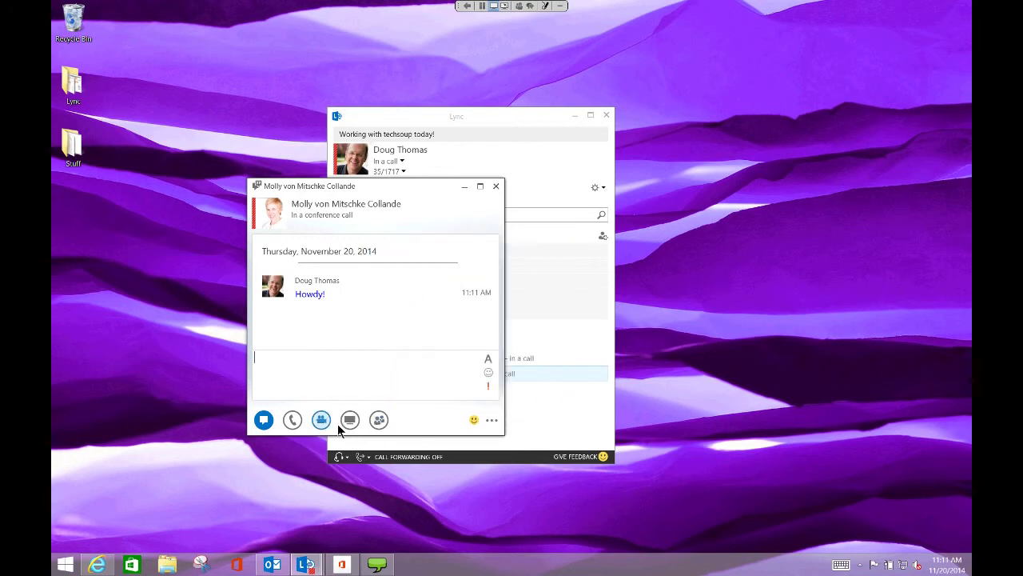
{"action": "mouse_move", "coordinate": [325, 428]}
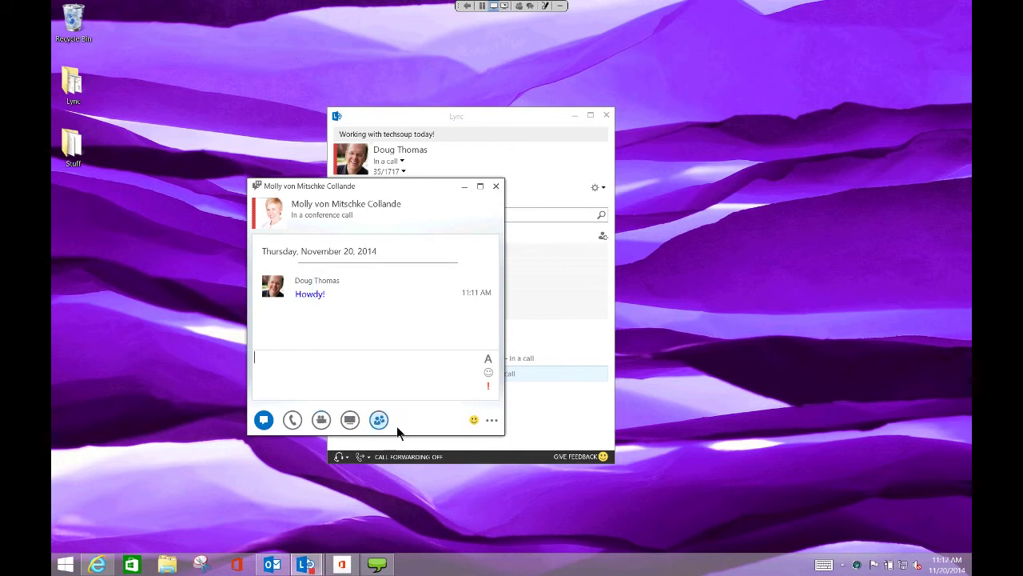
Step: Enlarge the conversation window from its bottom-right corner so the contact's reply is readable
{"action": "left_click", "coordinate": [368, 367]}
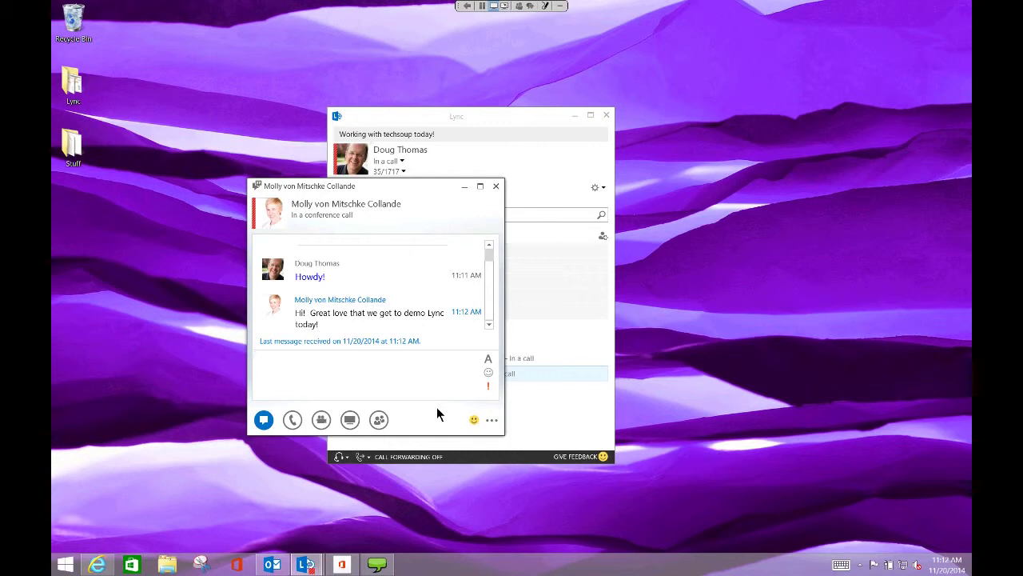
{"action": "left_click_drag", "start_coordinate": [506, 435], "coordinate": [586, 477]}
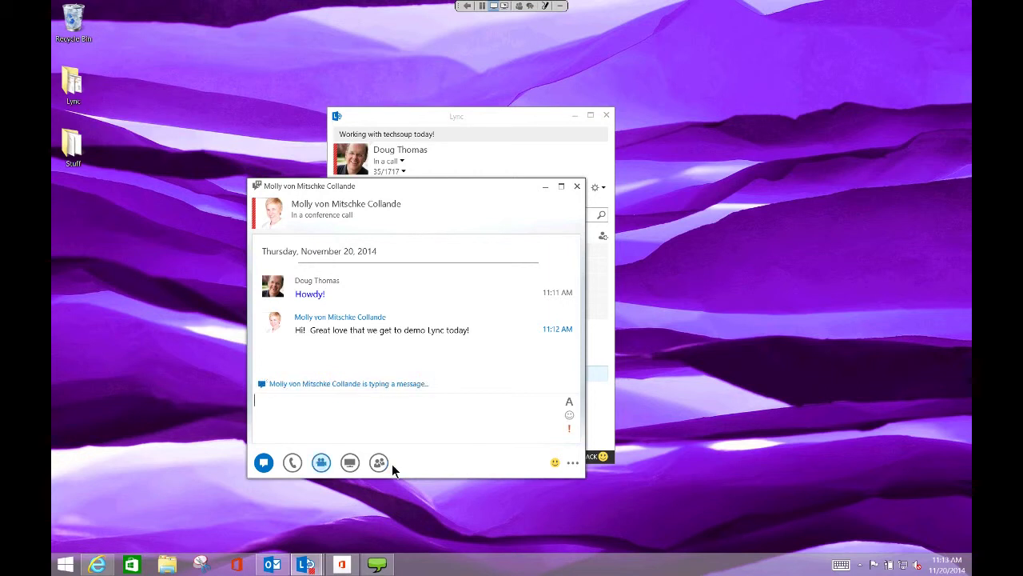
{"action": "mouse_move", "coordinate": [356, 471]}
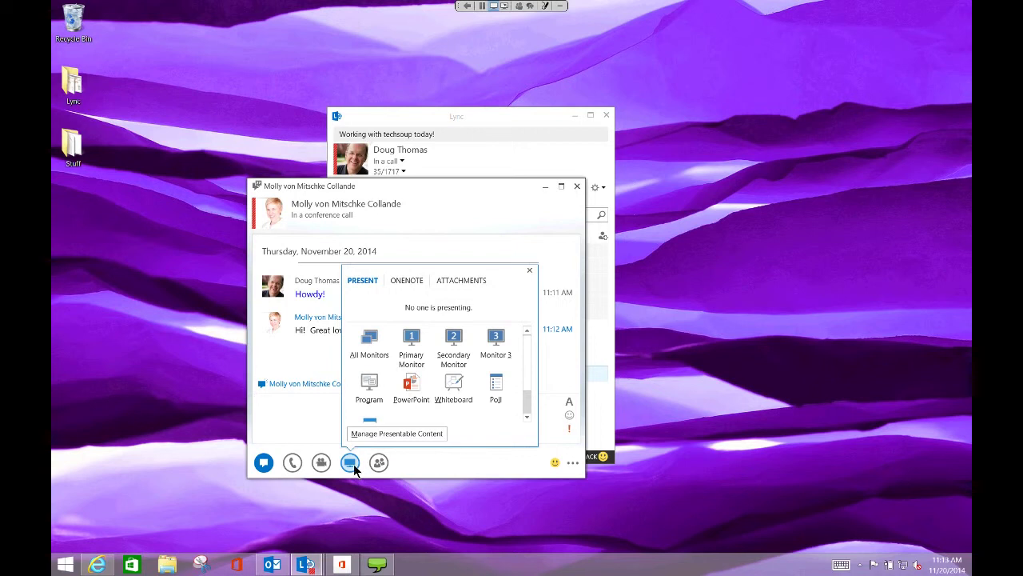
Step: Browse the Present and OneNote sharing options, then show the Participants list
{"action": "left_click", "coordinate": [352, 466]}
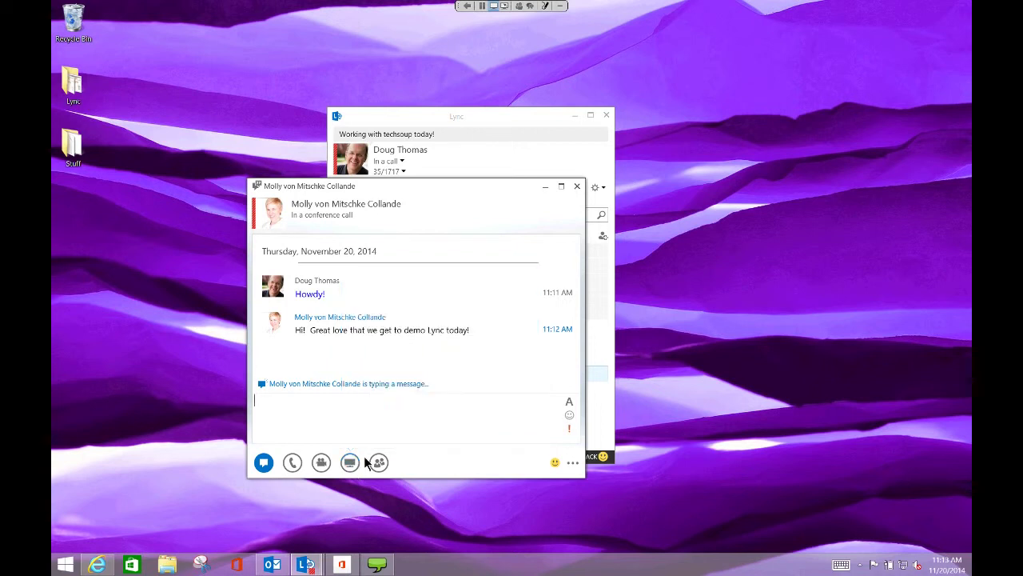
{"action": "left_click", "coordinate": [352, 464]}
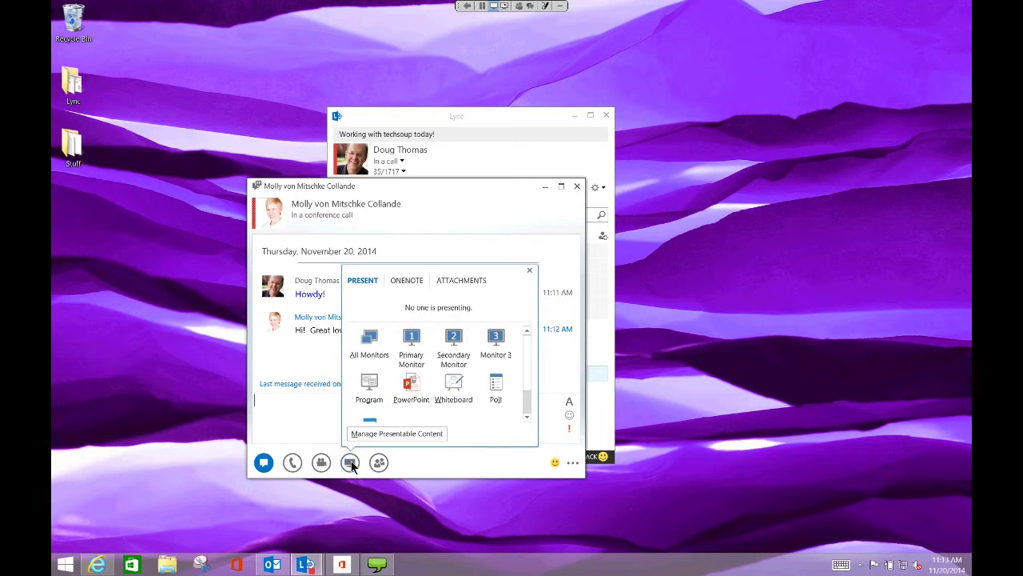
{"action": "scroll", "coordinate": [525, 384], "scroll_direction": "down", "scroll_amount": 1}
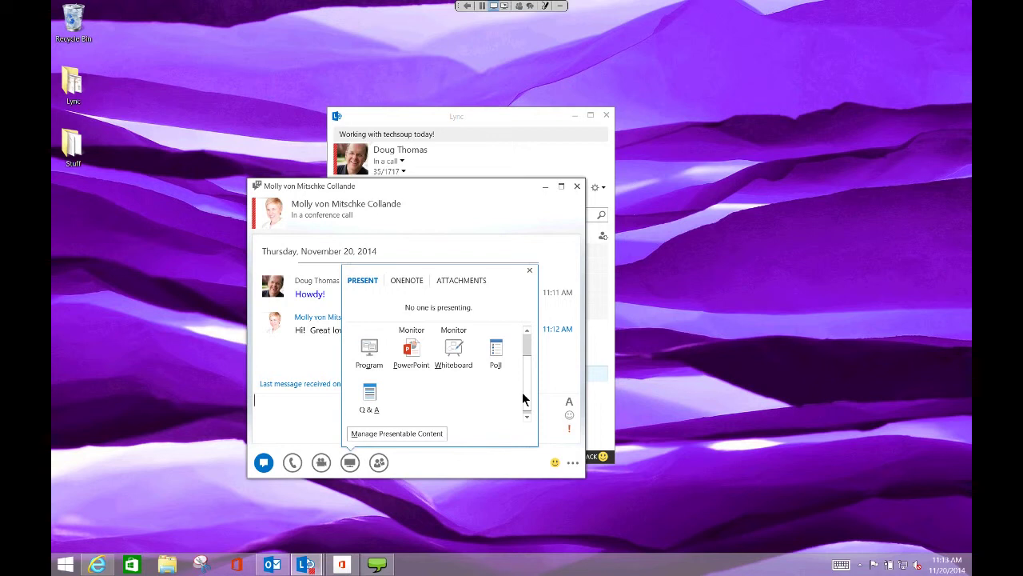
{"action": "left_click", "coordinate": [405, 284]}
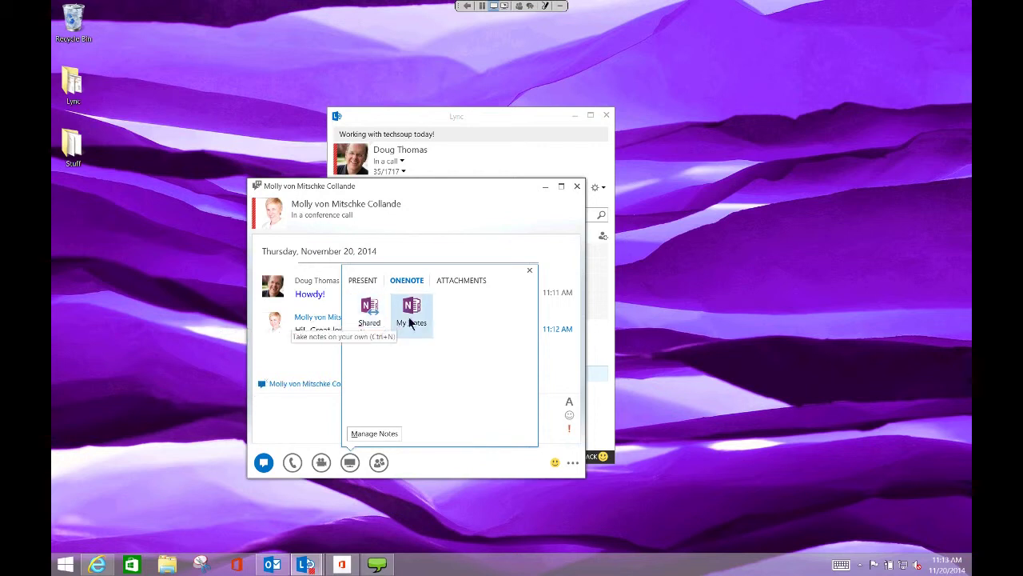
{"action": "left_click", "coordinate": [374, 289]}
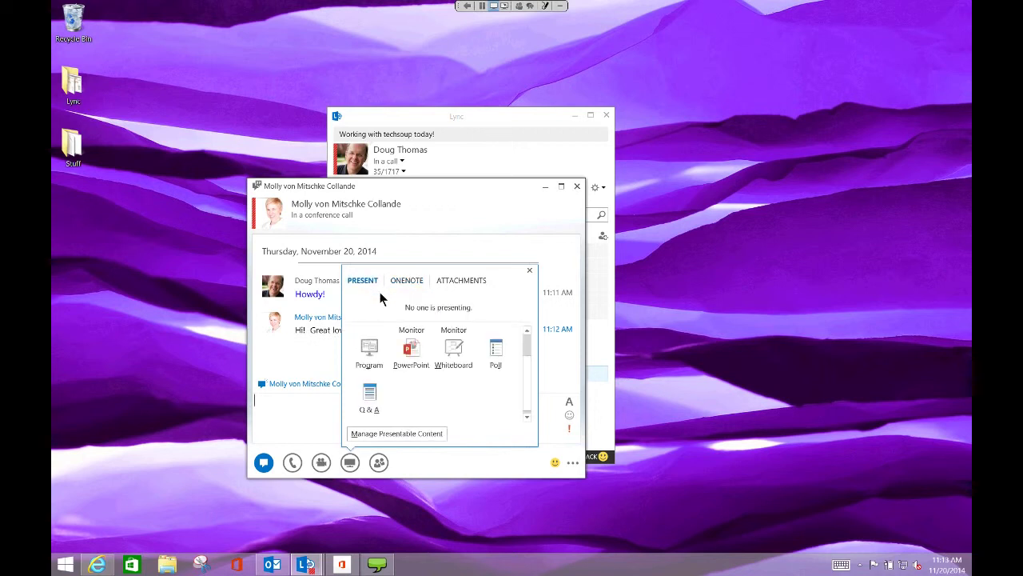
{"action": "mouse_move", "coordinate": [381, 470]}
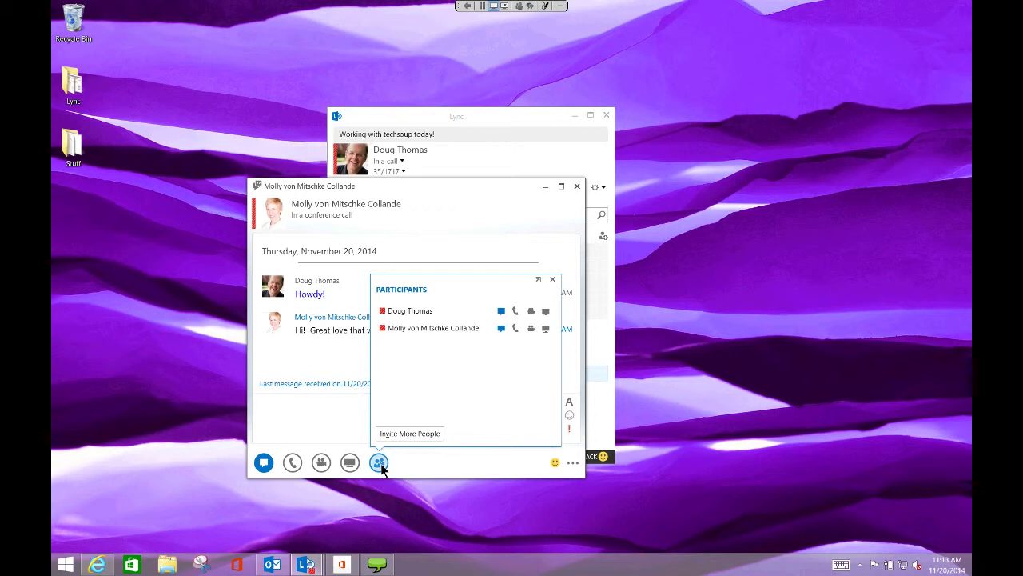
Step: Invite a third contact, found by searching their user alias, into the conversation
{"action": "left_click", "coordinate": [392, 434]}
{"action": "left_click", "coordinate": [348, 256]}
{"action": "type", "text": "v-june"}
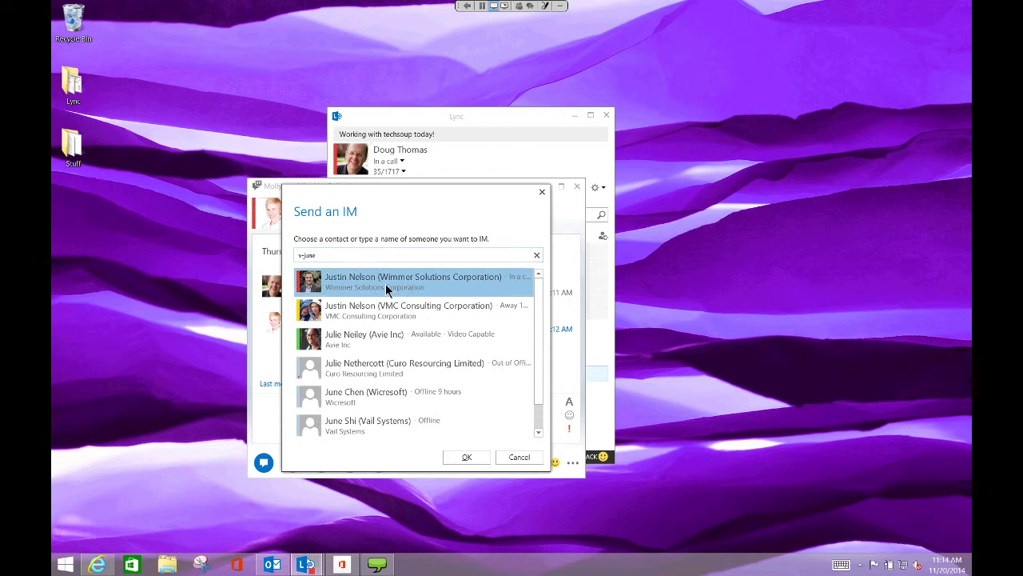
{"action": "left_click", "coordinate": [466, 452]}
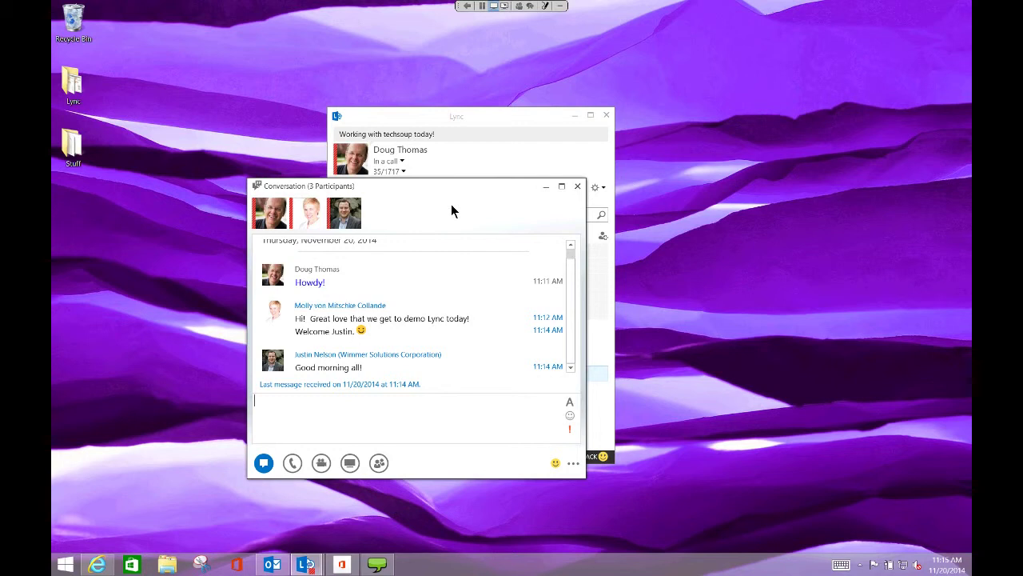
Step: Present the Primary Monitor to all three conversation participants
{"action": "left_click", "coordinate": [350, 463]}
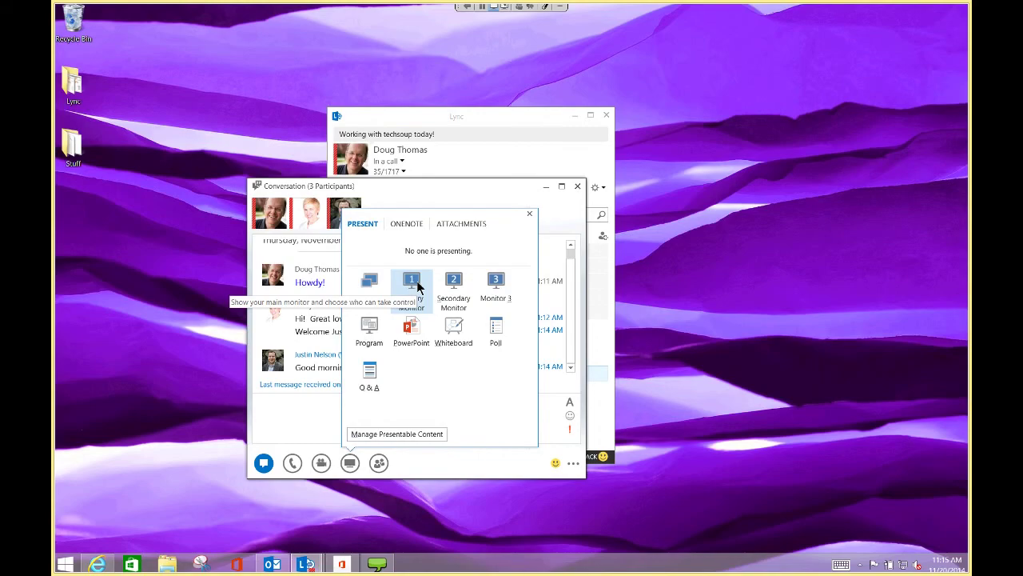
{"action": "left_click", "coordinate": [415, 285]}
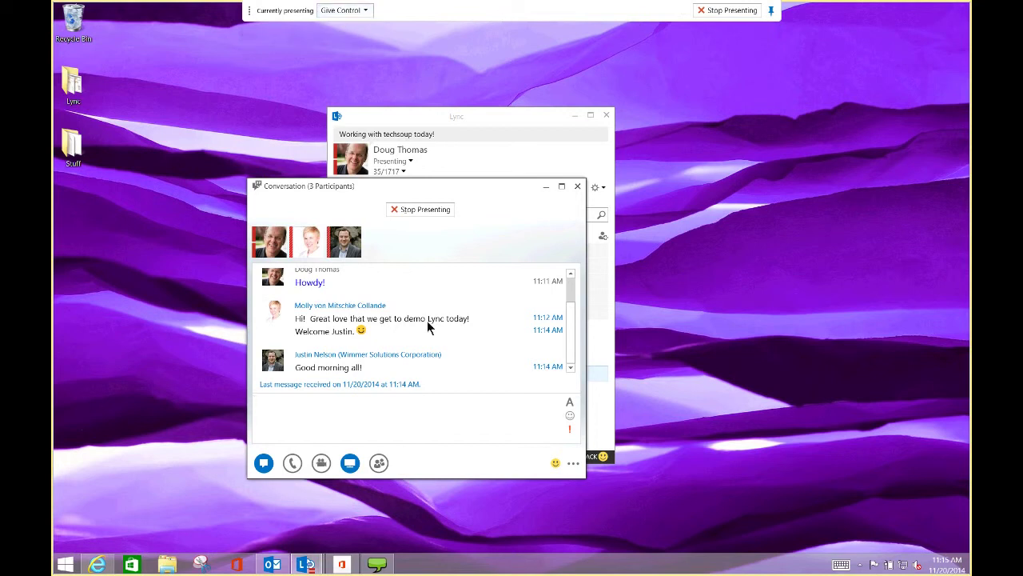
Step: Open Fourth Coffee Financials from the Lync desktop folder, then restore, resize and reposition the Excel window
{"action": "left_click", "coordinate": [71, 91]}
{"action": "double_click", "coordinate": [71, 91]}
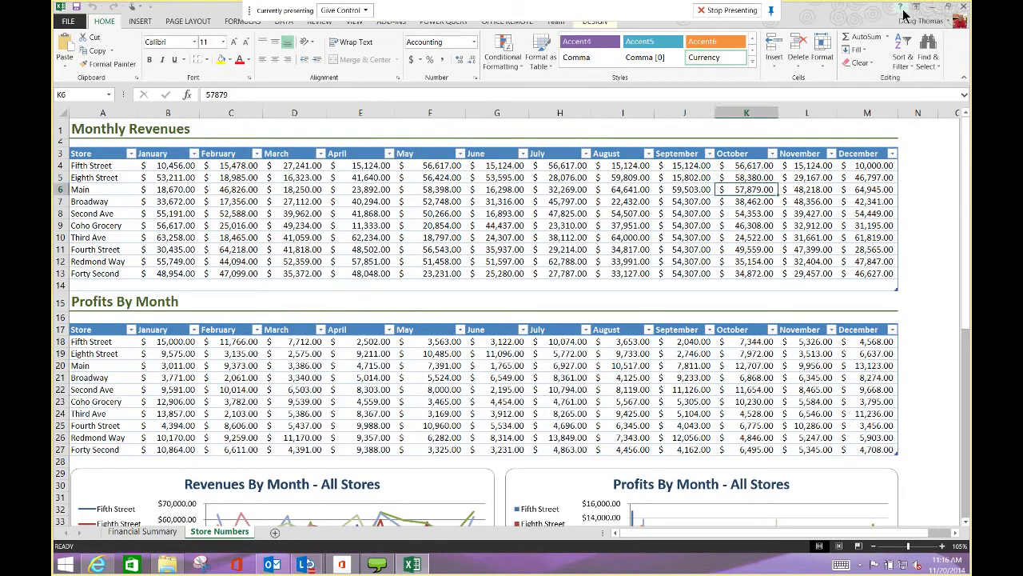
{"action": "left_click", "coordinate": [948, 7]}
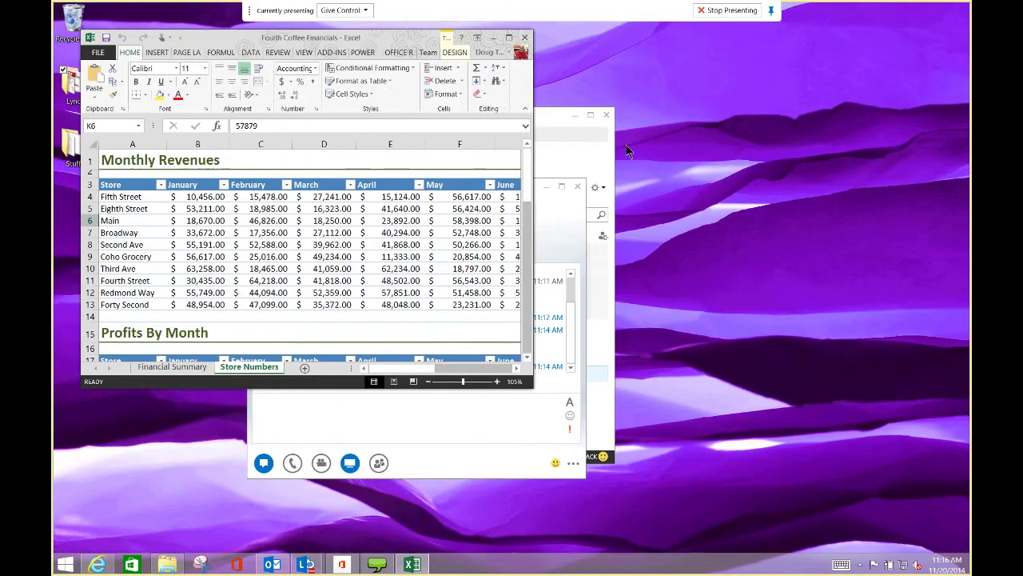
{"action": "left_click_drag", "start_coordinate": [526, 383], "coordinate": [674, 450]}
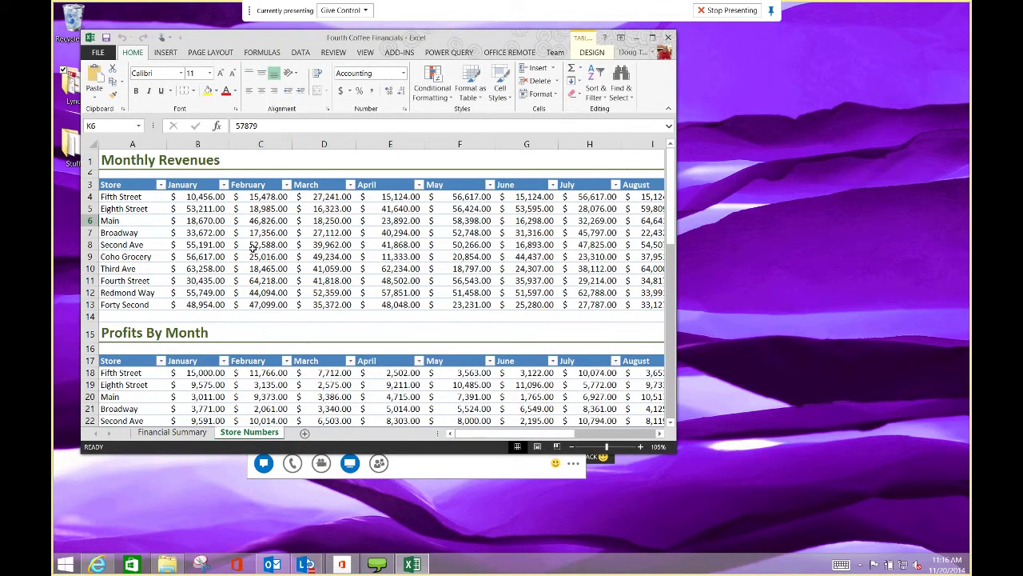
{"action": "left_click_drag", "start_coordinate": [212, 38], "coordinate": [276, 57]}
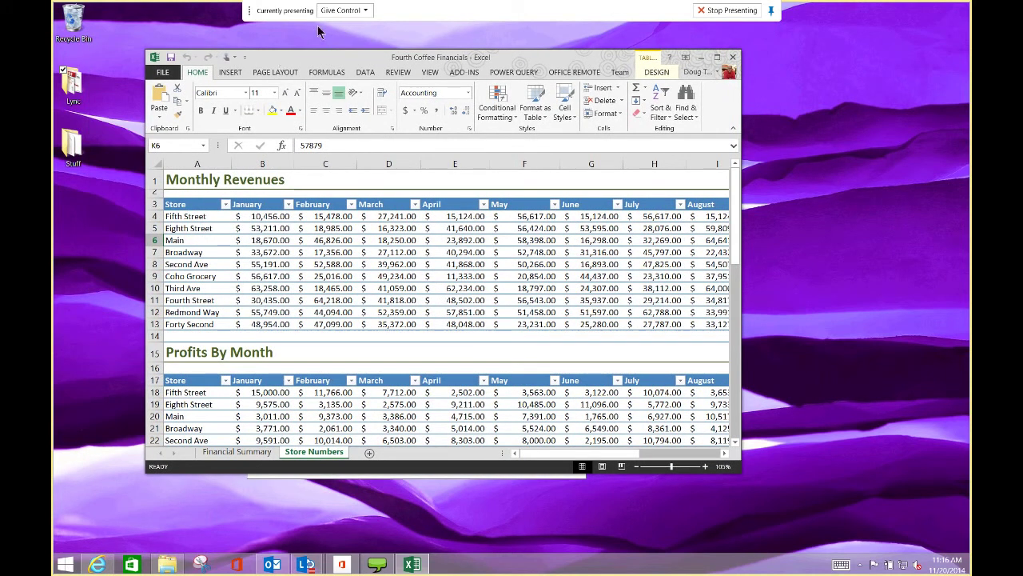
Step: Give control of the shared desktop to the first listed presenter
{"action": "left_click", "coordinate": [356, 12]}
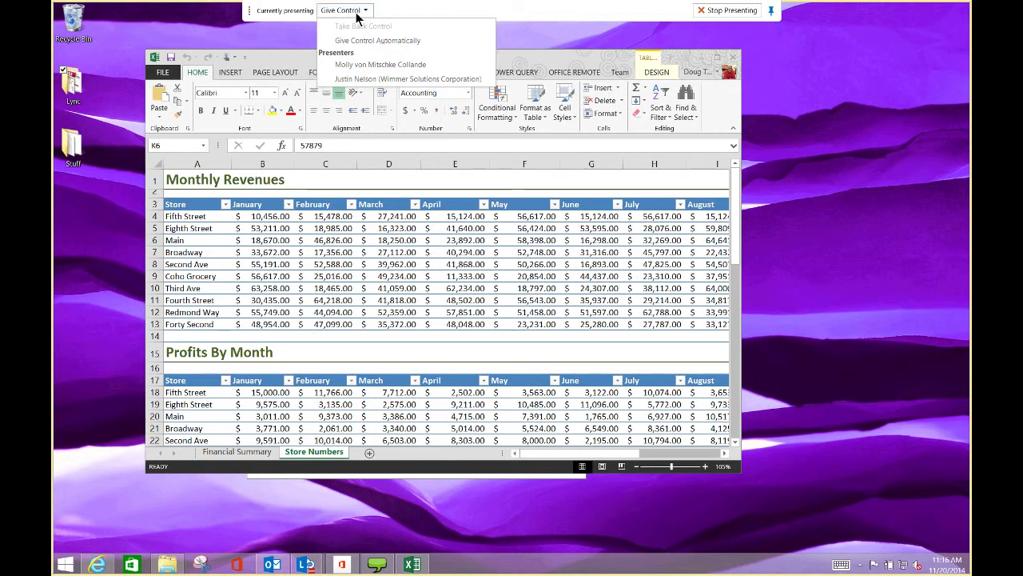
{"action": "left_click", "coordinate": [369, 67]}
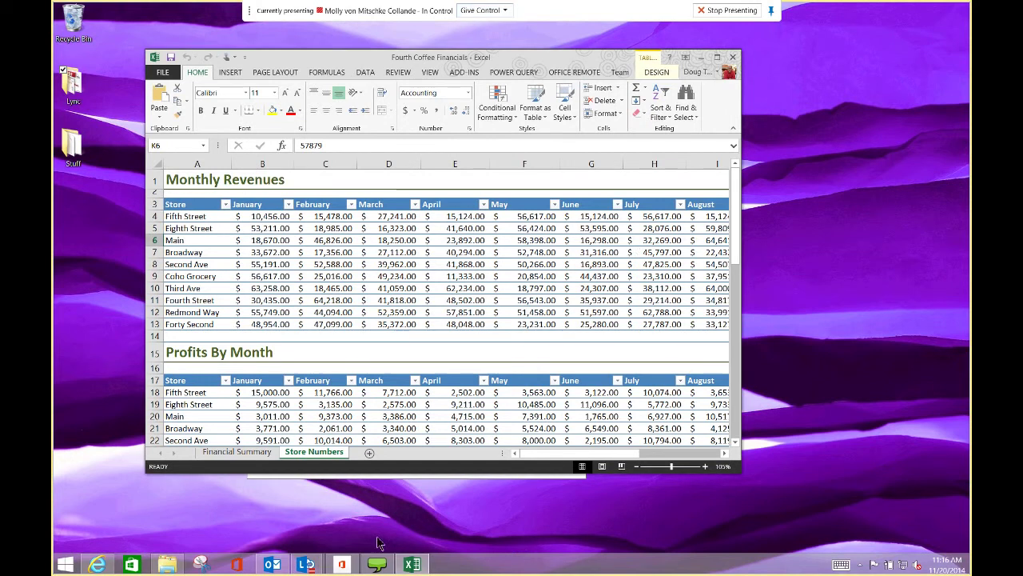
Step: Fill K6 (57,879.00) yellow and make H4's 56,617.00 bold red
{"action": "mouse_move", "coordinate": [375, 572]}
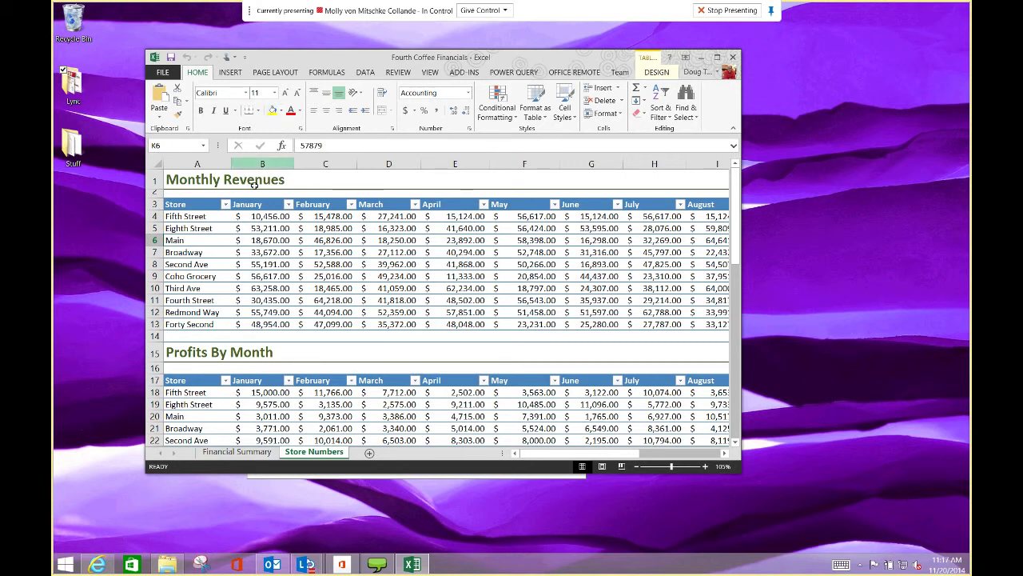
{"action": "left_click", "coordinate": [280, 114]}
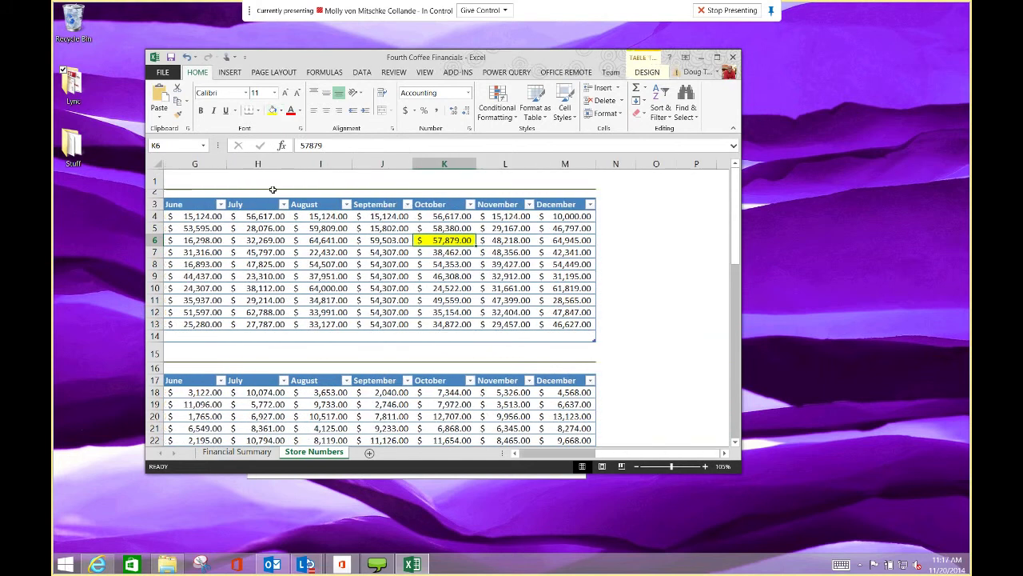
{"action": "left_click", "coordinate": [257, 215]}
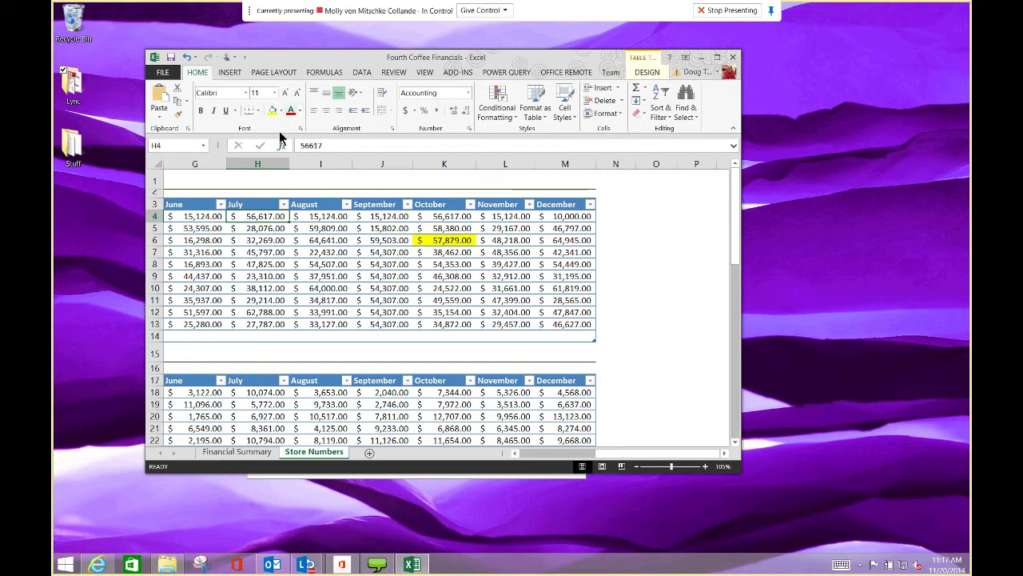
{"action": "left_click", "coordinate": [290, 109]}
{"action": "left_click", "coordinate": [200, 111]}
{"action": "left_click", "coordinate": [311, 276]}
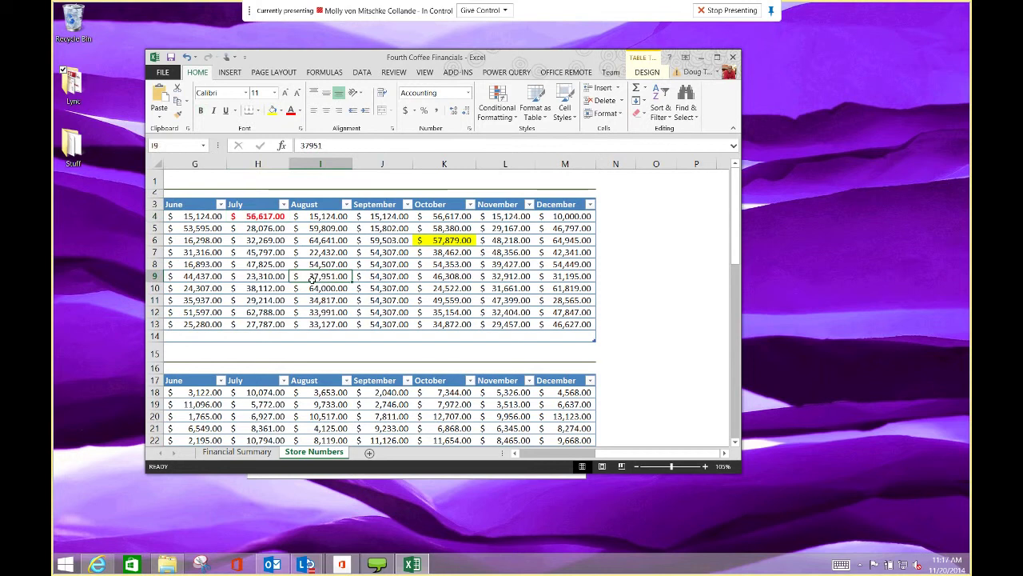